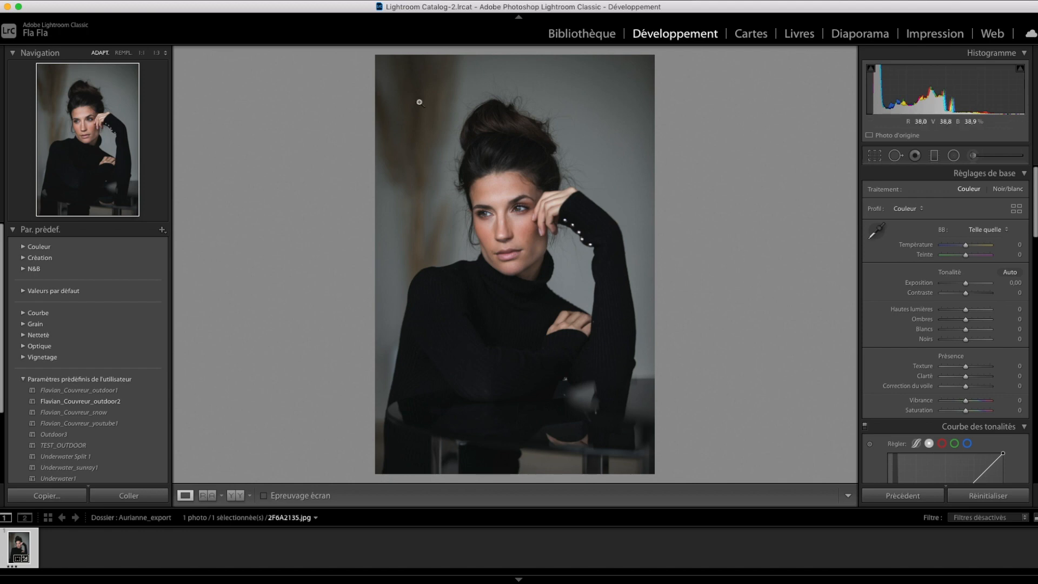
Step: Activate the Adjustment Brush with the Exposition effect
click(973, 157)
click(957, 193)
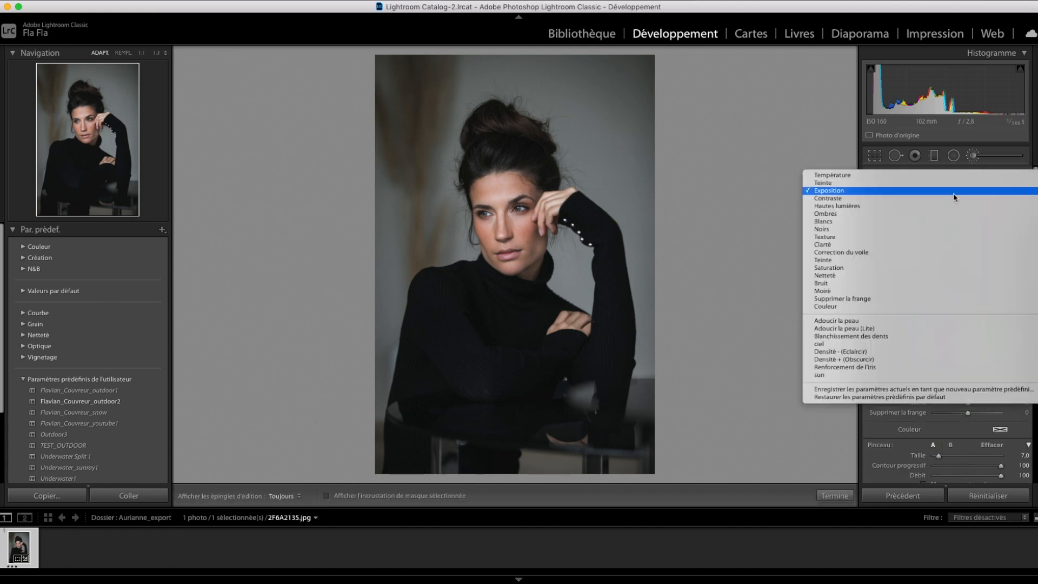
click(954, 192)
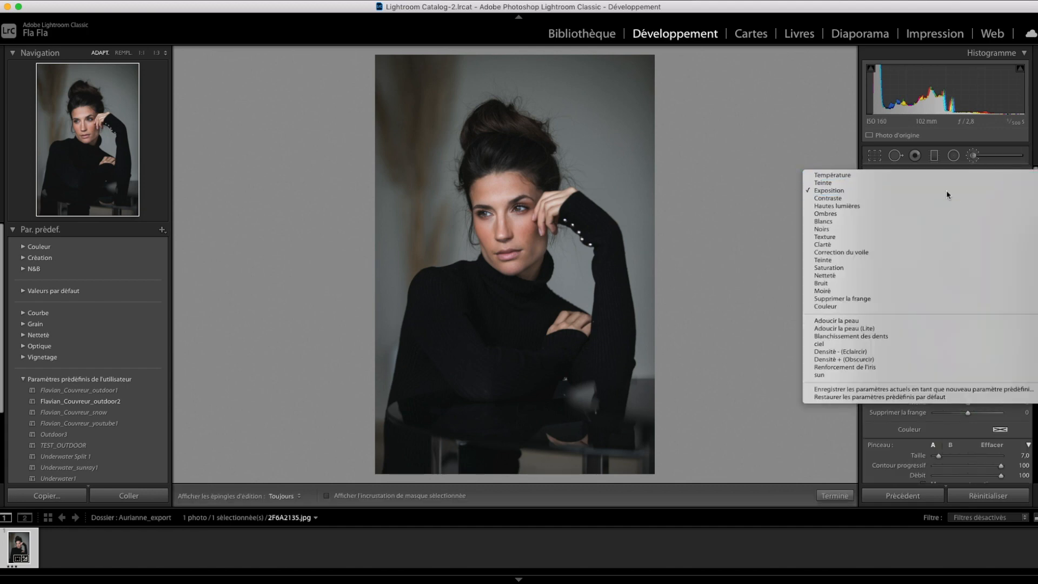
scroll(953, 276, down, 5)
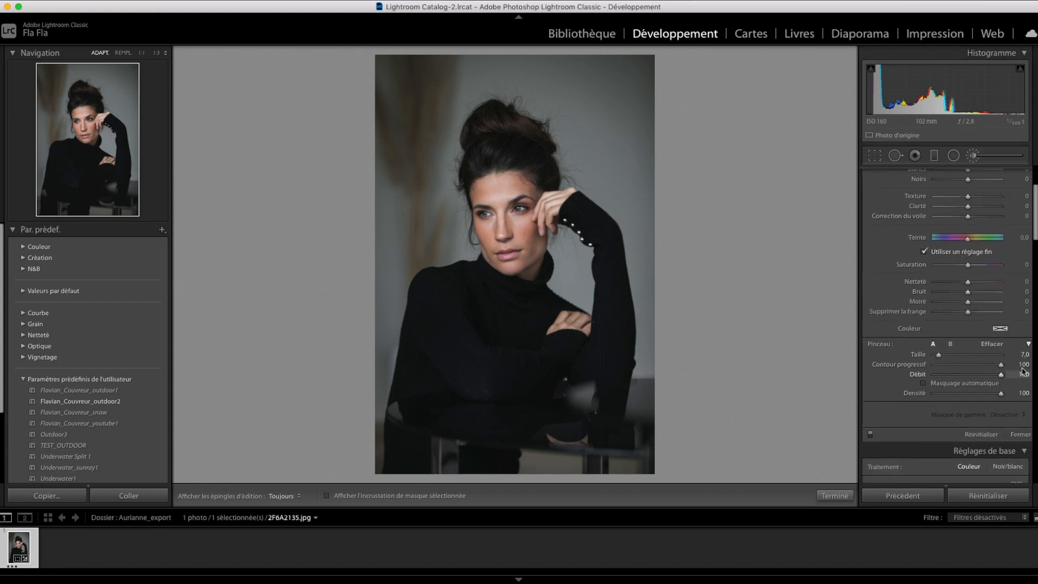
Step: Set the brush's flow (Débit) and density (Densité) to 60 and its exposure to 2.57
click(1023, 374)
key(Return)
click(1023, 393)
text(6)
text(0)
key(Return)
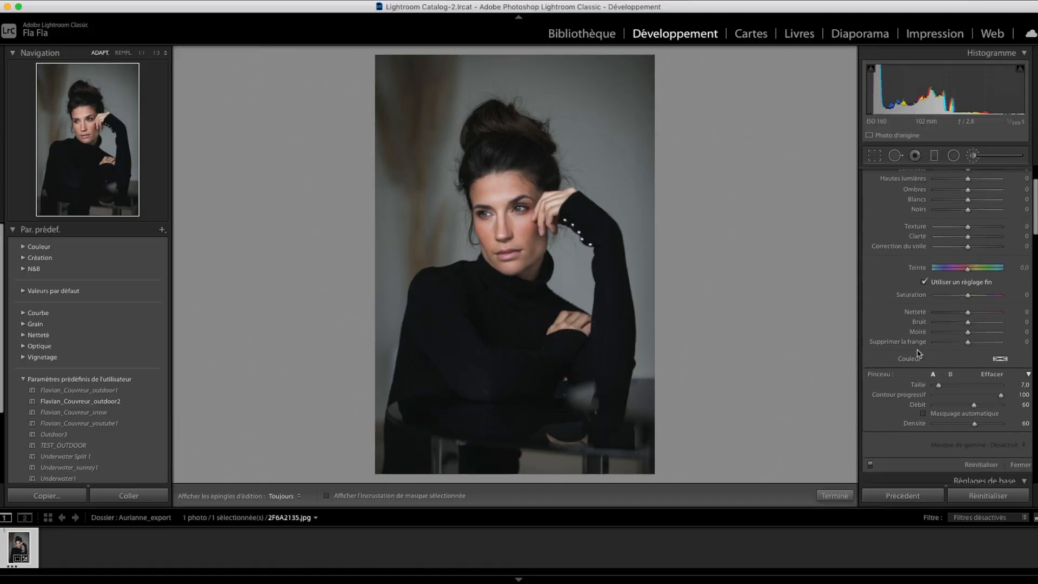
scroll(917, 354, up, 5)
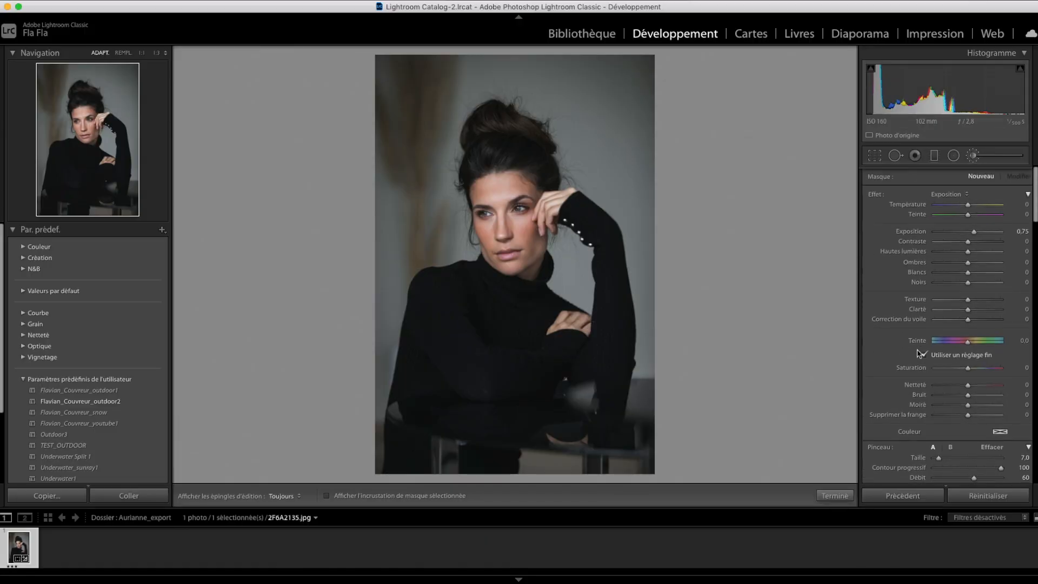
drag(976, 233, 988, 234)
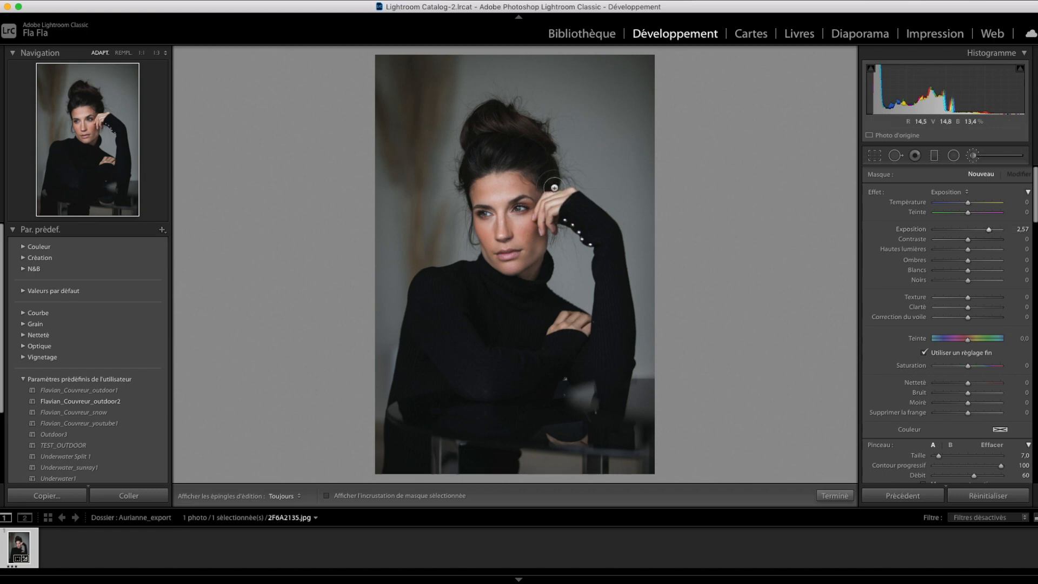
Step: Brush a highlight down the bridge of the nose to its tip with a size 5 brush
key(super+equal)
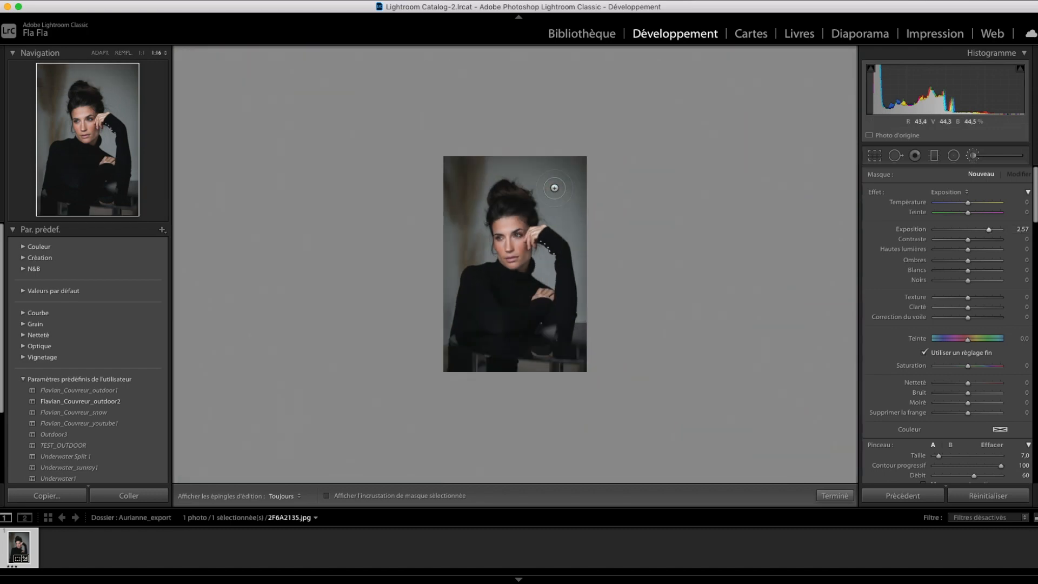
key(super+equal)
key(super+equal)
key(super+equal)
drag(128, 122, 94, 127)
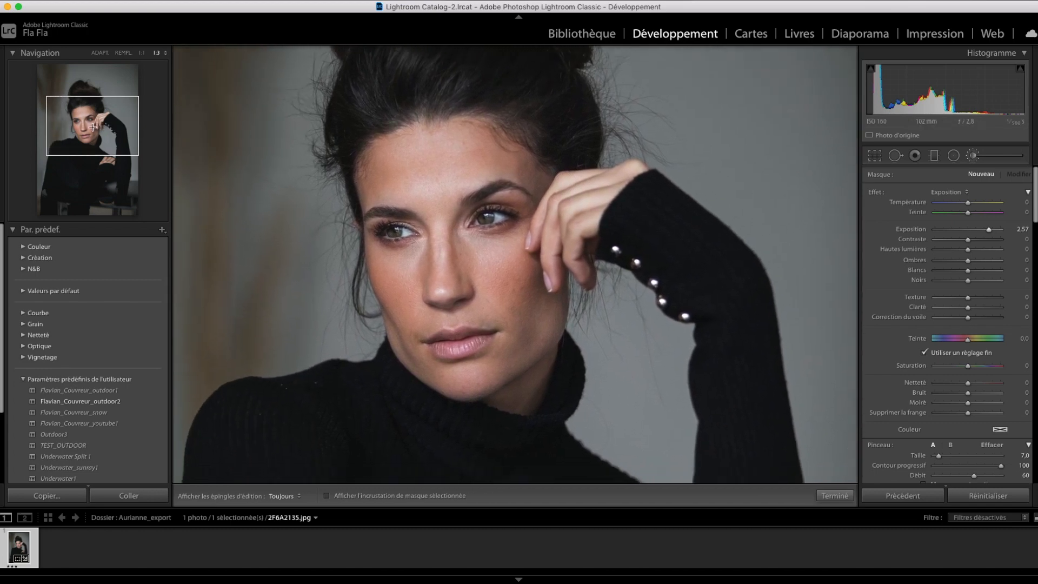
key(super+equal)
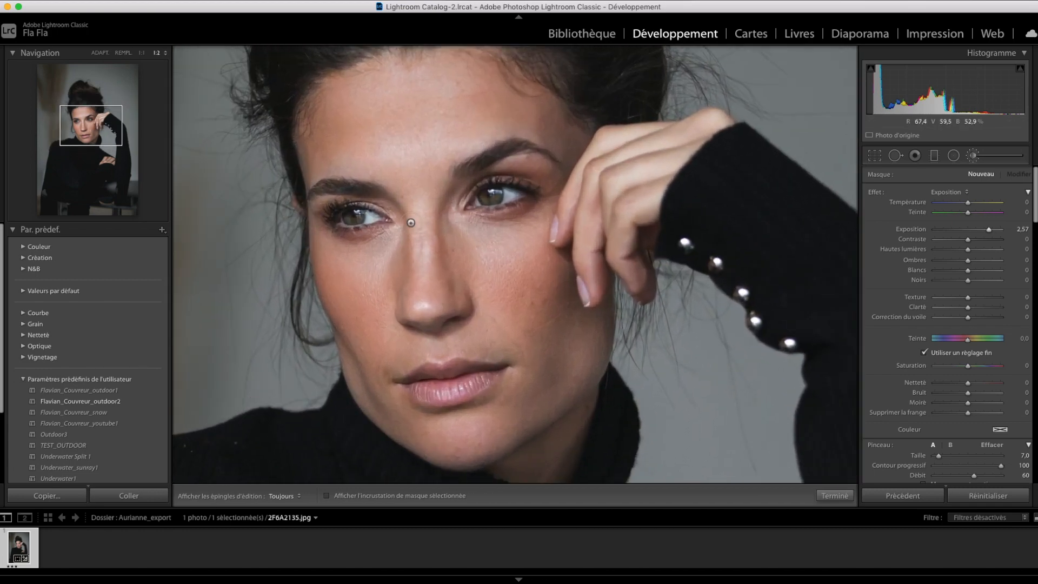
scroll(424, 304, down, 1)
mouse_move(421, 307)
mouse_down()
mouse_move(431, 304)
mouse_move(417, 309)
mouse_up()
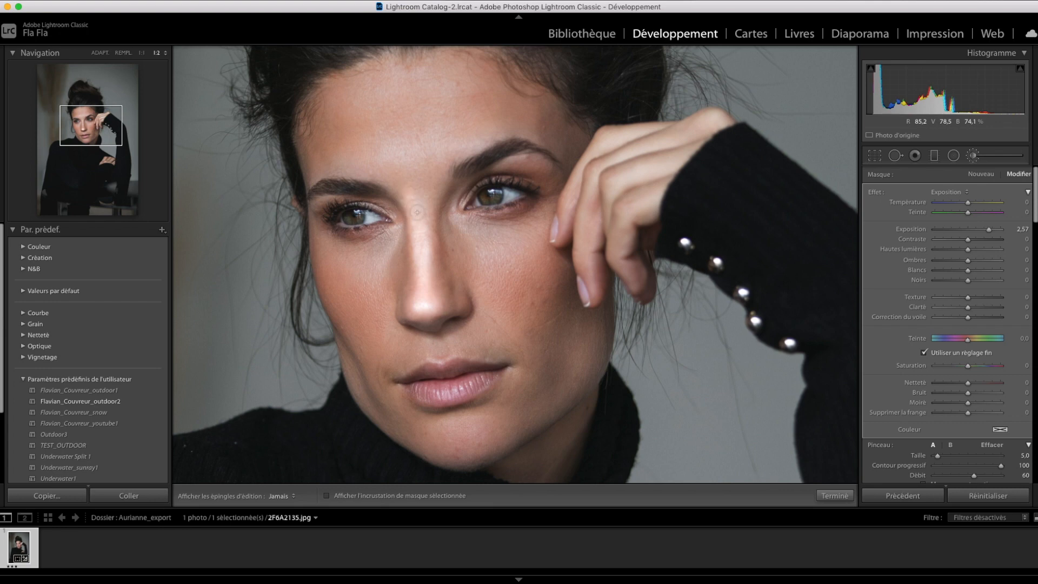
Step: Brighten the area between the eyebrows, then the cheekbones under both eyes with a size 8 brush
mouse_move(424, 197)
mouse_down()
mouse_move(424, 188)
mouse_move(405, 189)
mouse_up()
scroll(588, 318, up, 3)
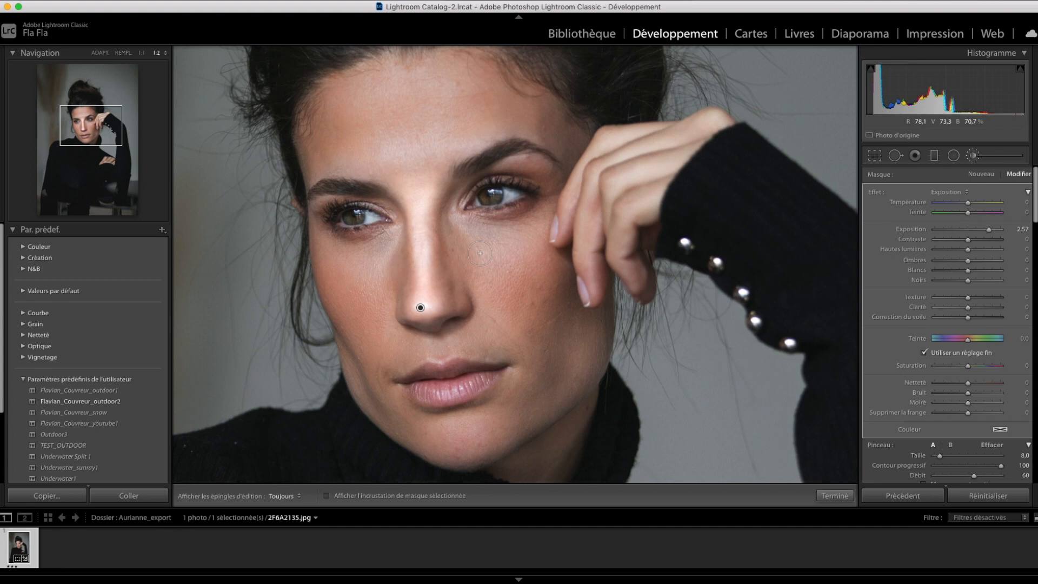
mouse_move(470, 240)
mouse_down()
mouse_move(505, 303)
mouse_move(532, 238)
mouse_move(506, 238)
mouse_move(498, 258)
mouse_move(515, 252)
mouse_up()
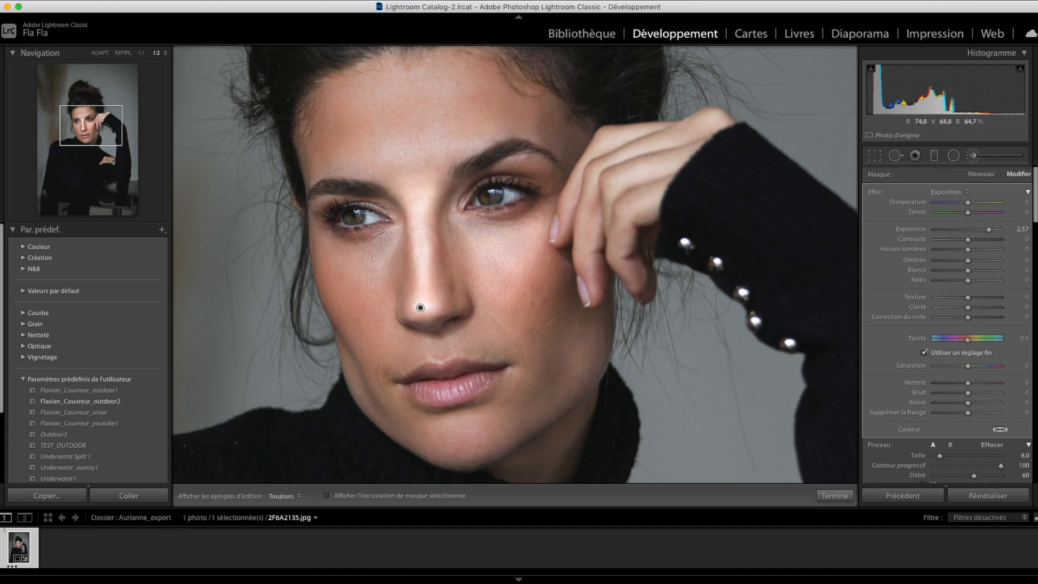
mouse_move(368, 272)
mouse_down()
mouse_move(351, 311)
mouse_move(340, 308)
mouse_move(332, 270)
mouse_move(347, 289)
mouse_move(330, 265)
mouse_move(372, 273)
mouse_up()
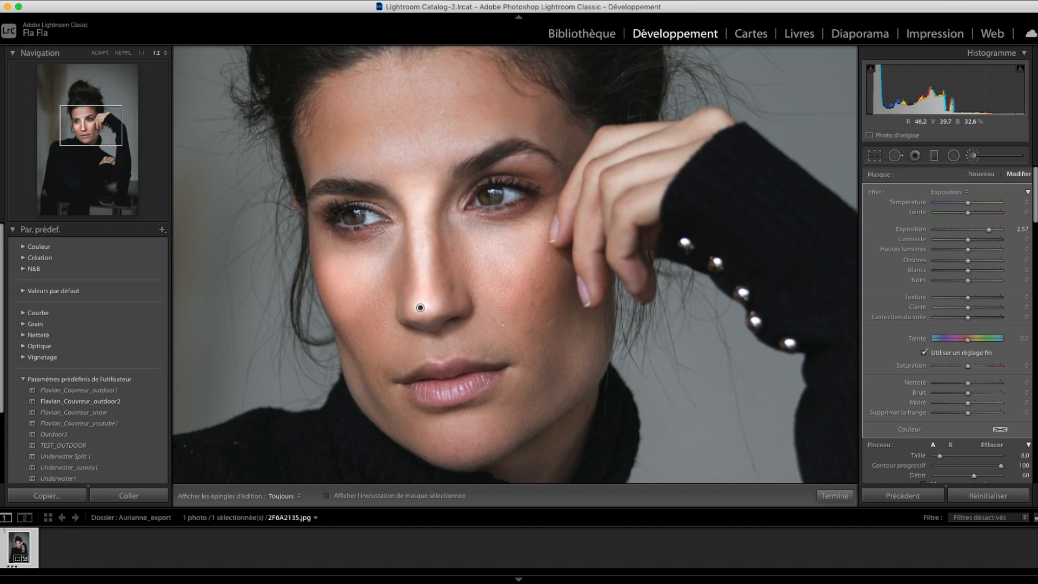
Step: Brush highlights onto the chin and the lower lip, hiding the edit pins to check the painted areas
scroll(631, 313, down, 5)
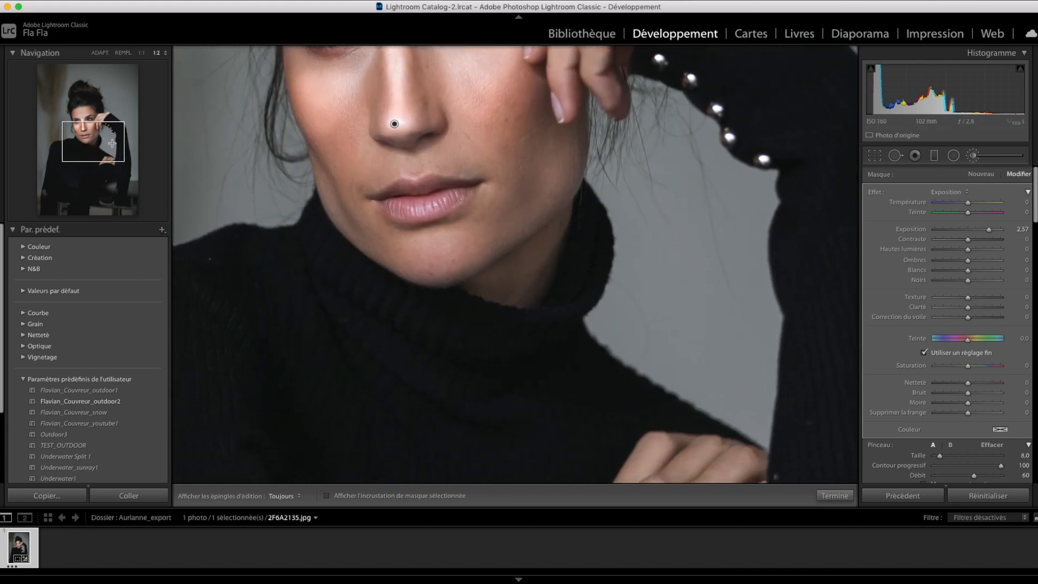
key(super+equal)
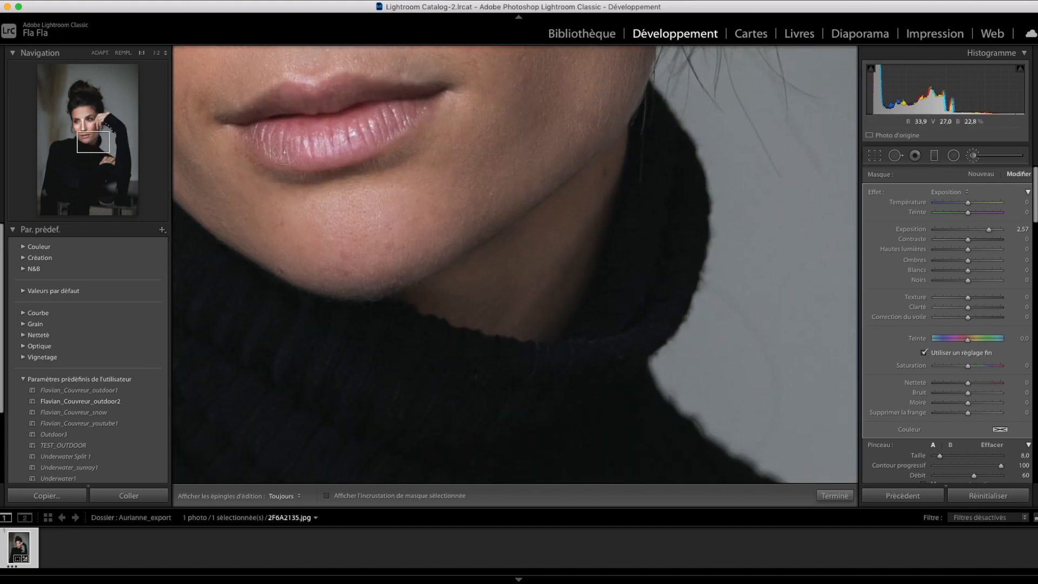
drag(284, 153, 450, 308)
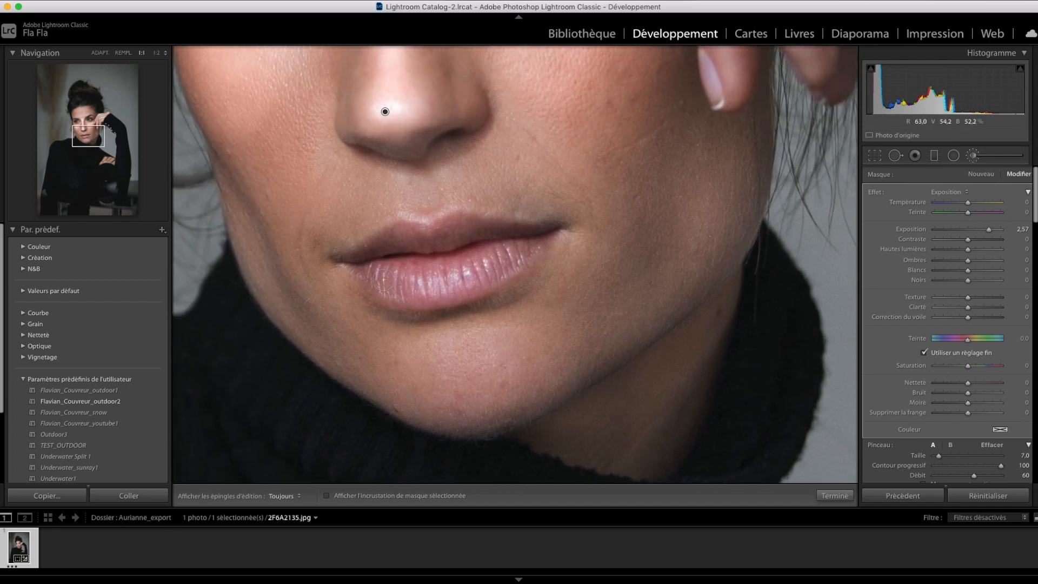
key(h)
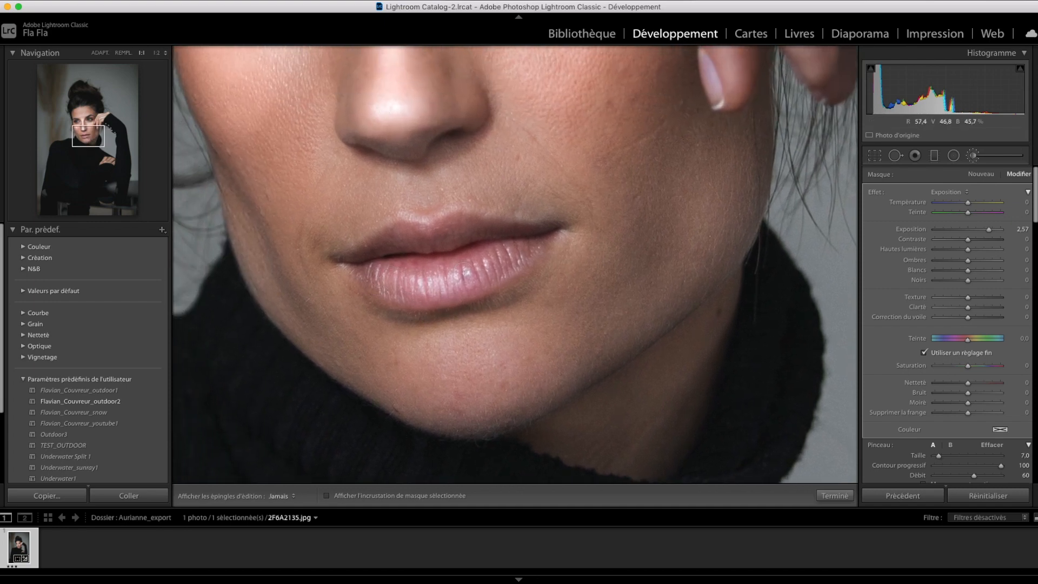
key(h)
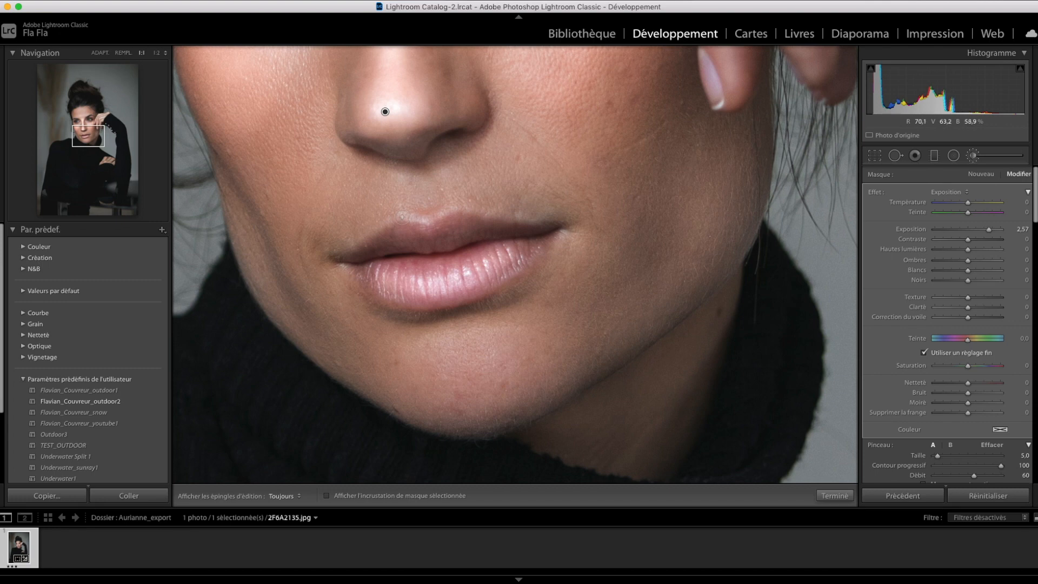
key(h)
key(h)
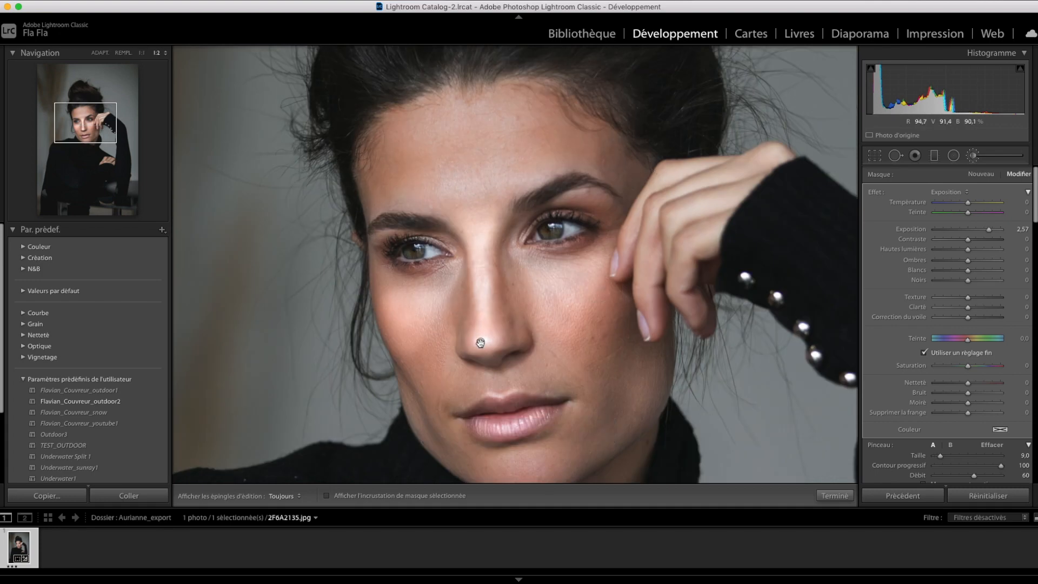
Step: Undo the last brush edit, brush a separate highlight along the jaw edge below the hand, and close the Adjustment Brush
mouse_move(481, 343)
key(super+z)
click(635, 301)
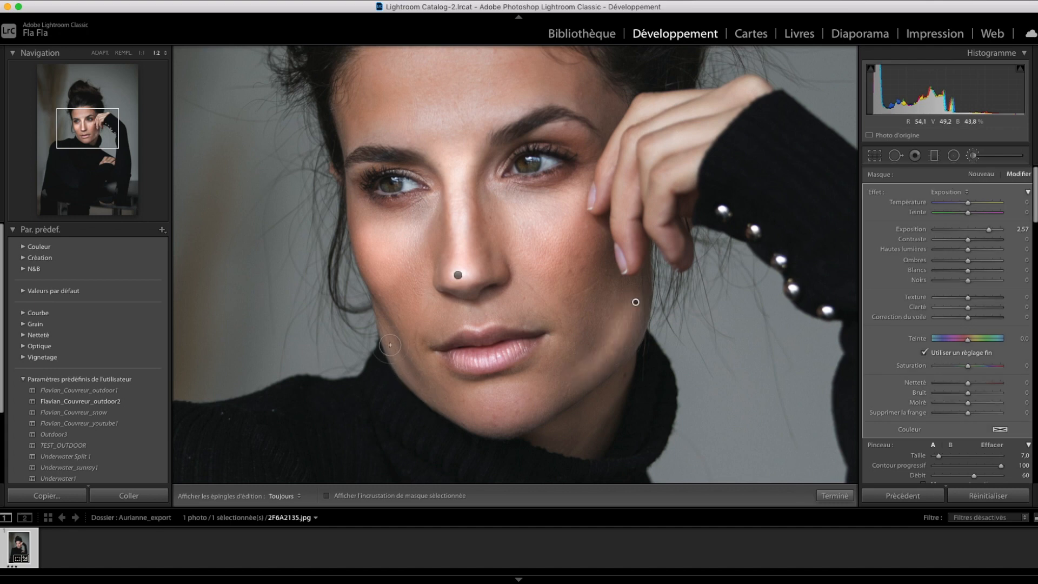
click(975, 159)
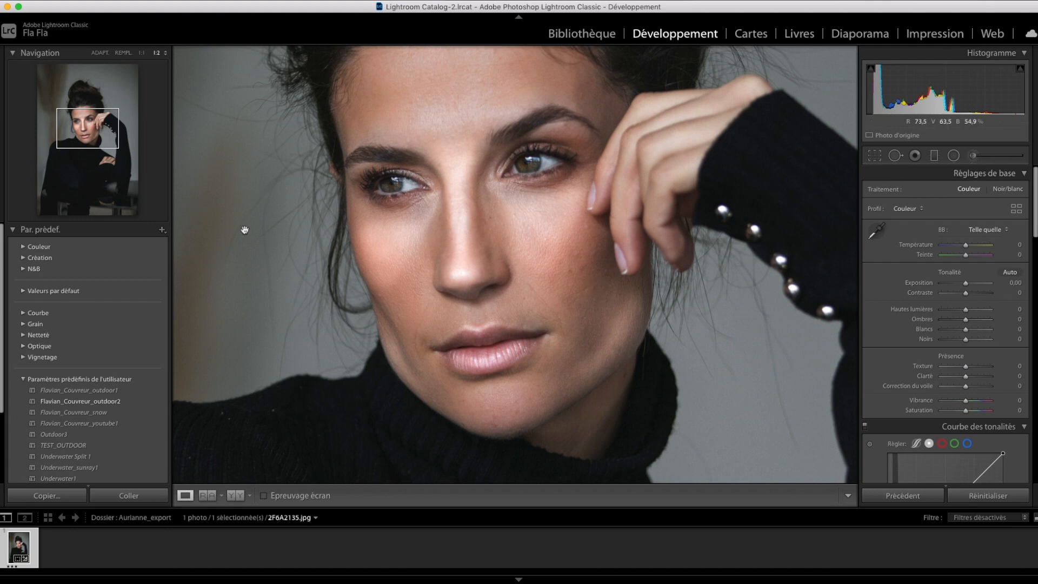
Step: Start a new Adjustment Brush mask with the exposure set to -1.58 for shading the face
mouse_move(103, 137)
mouse_down()
mouse_move(100, 146)
mouse_move(88, 126)
mouse_up()
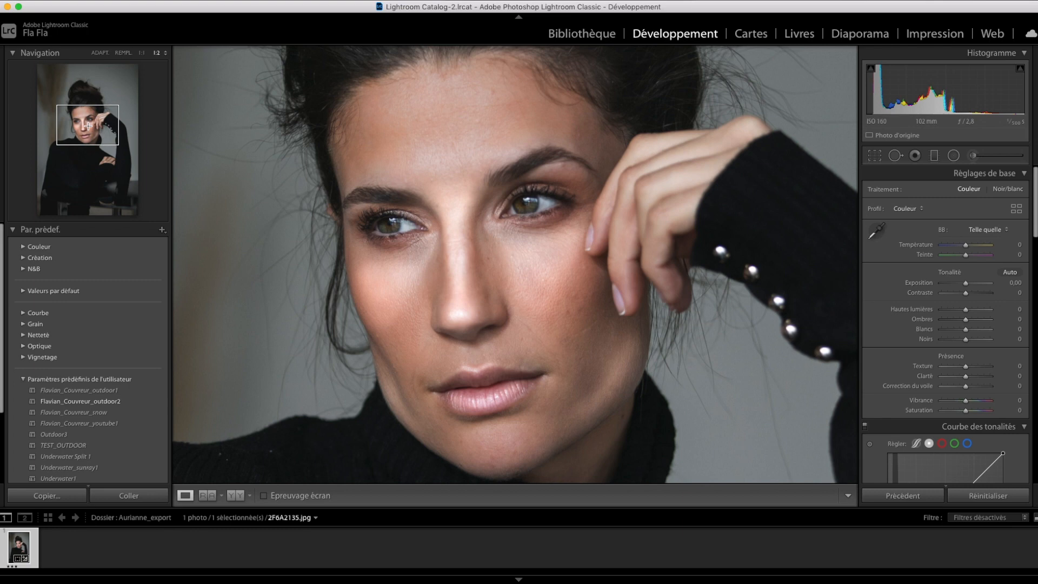
click(973, 155)
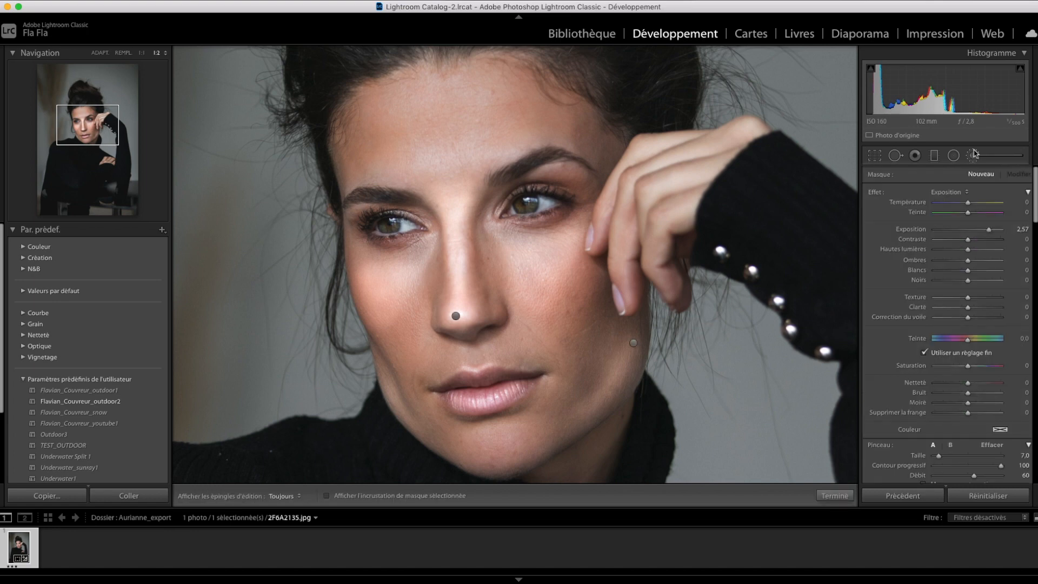
drag(988, 229, 955, 235)
click(88, 123)
drag(88, 123, 88, 130)
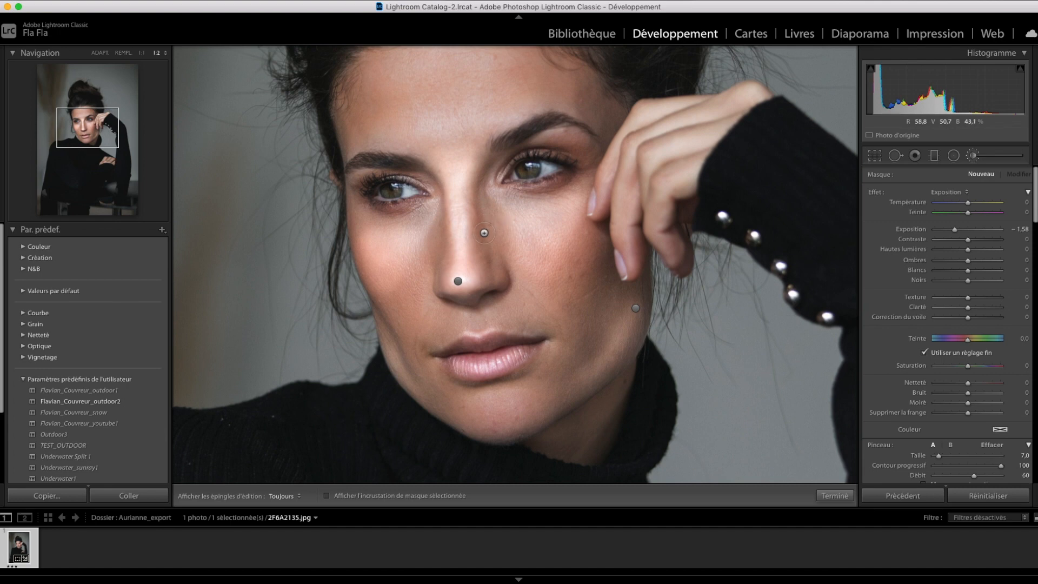
Step: Undo the added brush stroke and darken the sides of the nose with a size 6 brush
key(super+z)
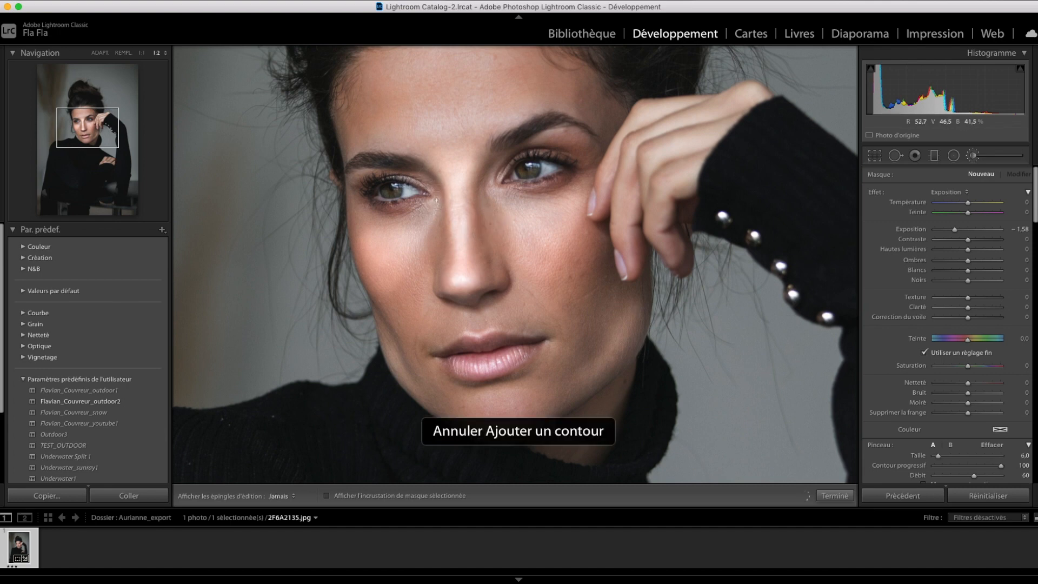
key(h)
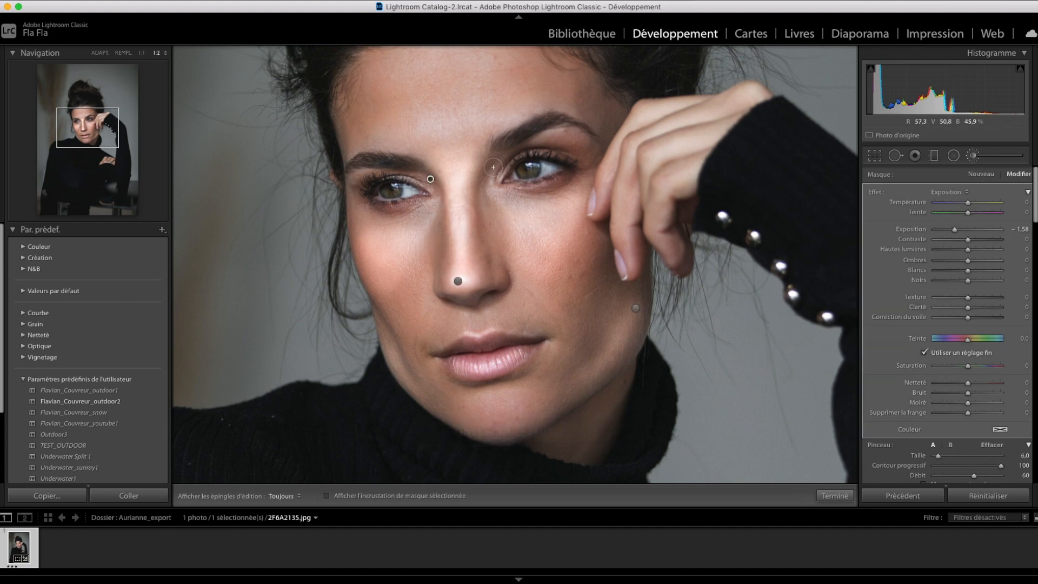
mouse_move(492, 165)
mouse_down()
mouse_move(480, 204)
mouse_move(486, 283)
mouse_up()
Step: Darken the jawline and outer face contour on both sides with a larger brush
scroll(531, 222, down, 3)
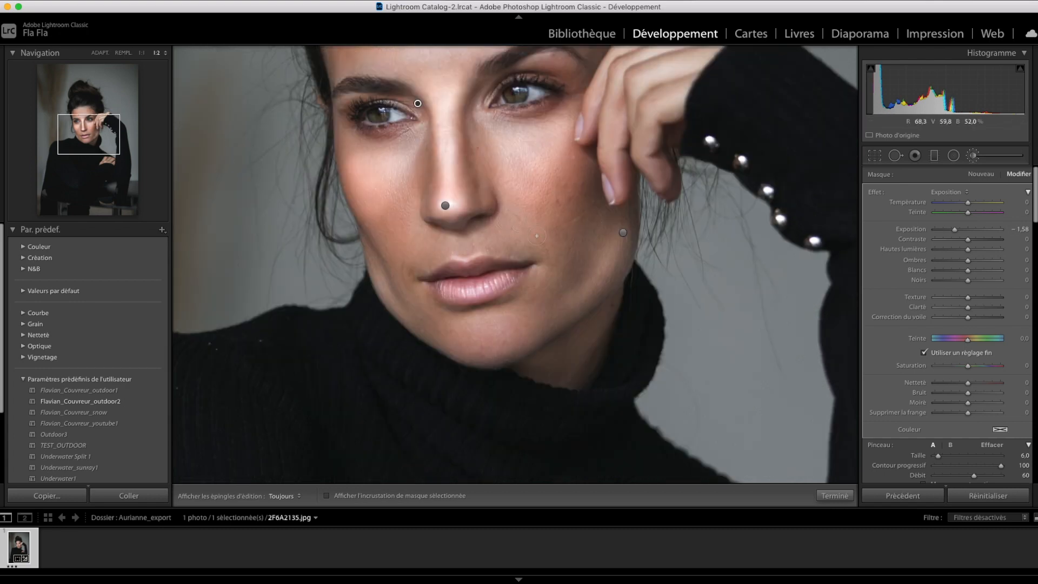
scroll(563, 219, up, 4)
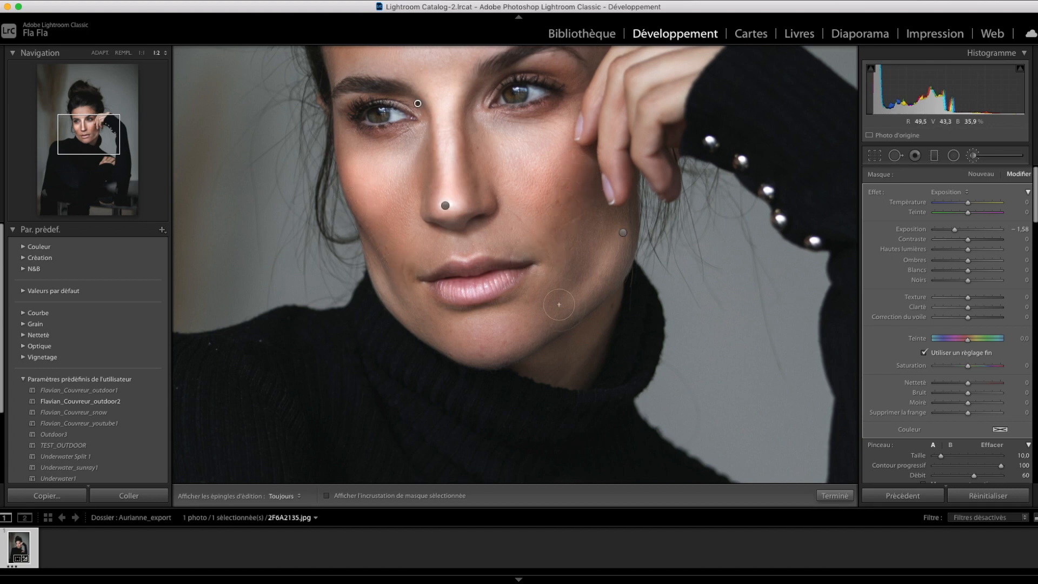
scroll(625, 289, down, 2)
drag(626, 286, 638, 237)
key(h)
mouse_move(625, 269)
mouse_down()
mouse_move(584, 311)
mouse_move(496, 363)
mouse_move(445, 355)
mouse_move(370, 289)
mouse_move(352, 208)
mouse_up()
key(h)
Step: Darken the top of the forehead along the hairline with a size 16 brush
drag(106, 134, 96, 122)
scroll(306, 117, up, 5)
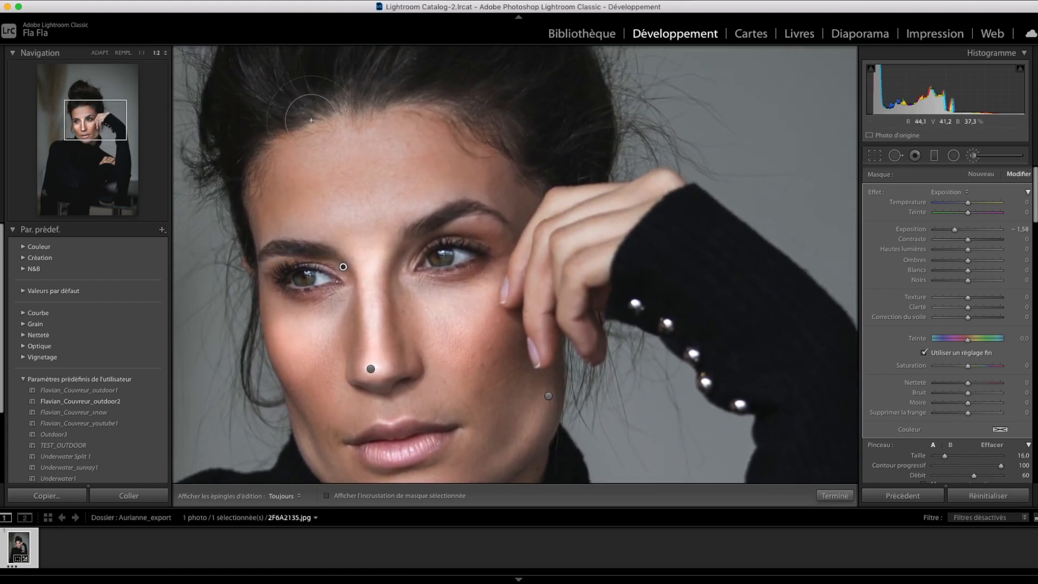
mouse_move(251, 155)
mouse_down()
mouse_move(291, 123)
mouse_move(408, 111)
mouse_move(537, 151)
mouse_up()
Step: Darken both eyebrows along their full length with a small brush
scroll(432, 227, down, 6)
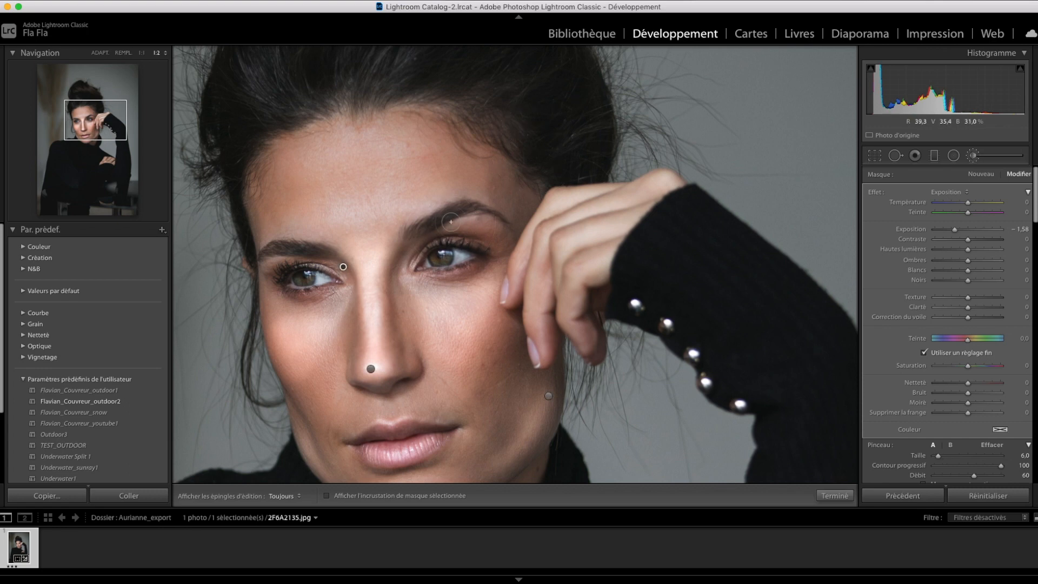
scroll(425, 227, down, 2)
mouse_move(411, 233)
mouse_down()
mouse_move(471, 207)
mouse_move(511, 226)
mouse_up()
scroll(476, 208, down, 1)
mouse_move(333, 255)
mouse_down()
mouse_move(272, 248)
mouse_move(264, 258)
mouse_up()
Step: Select the highlight mask pinned on the nose and reduce its exposure to 2.05
mouse_move(344, 267)
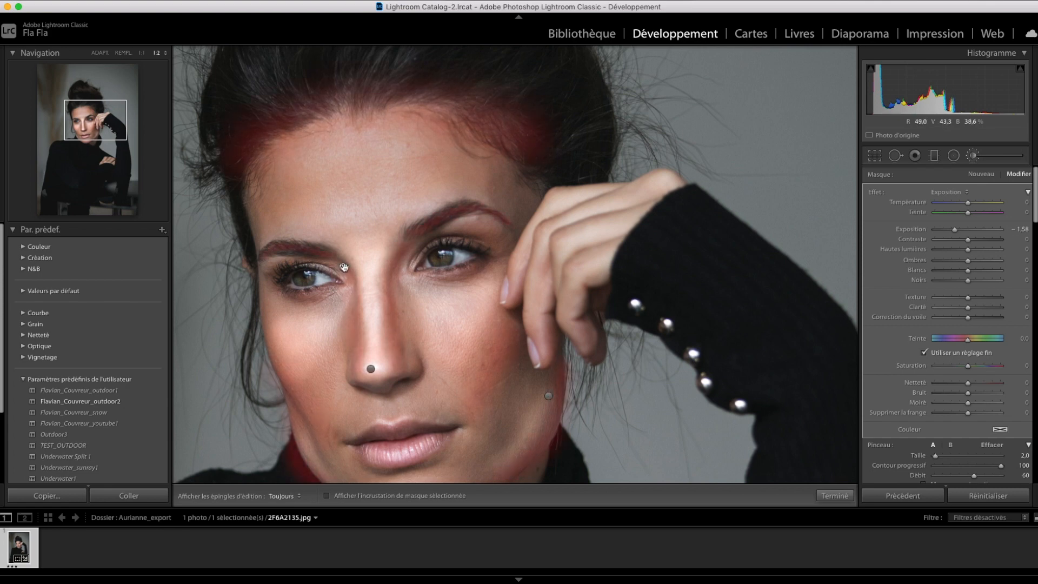
key(super+minus)
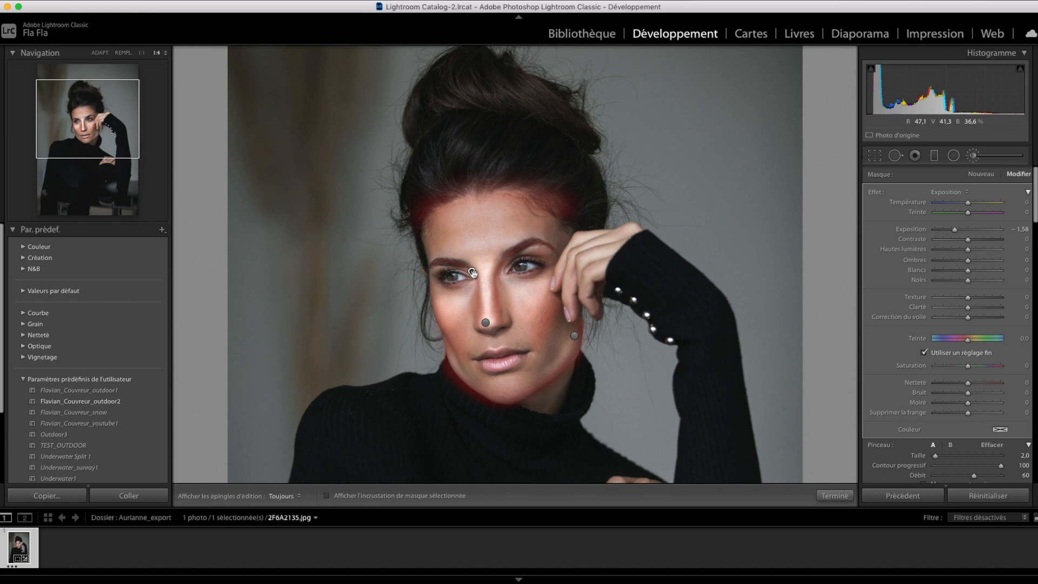
mouse_move(485, 326)
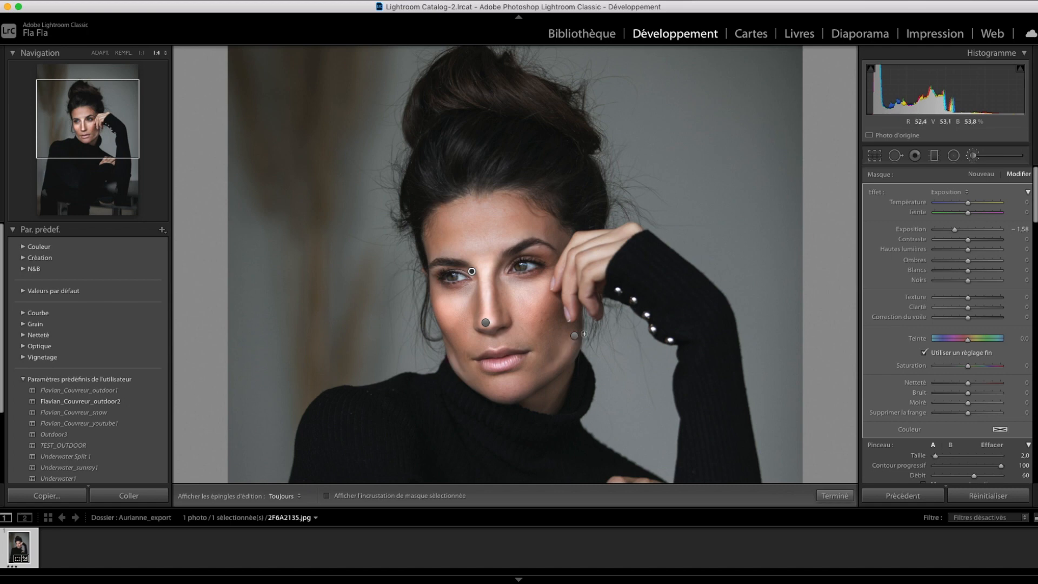
click(575, 336)
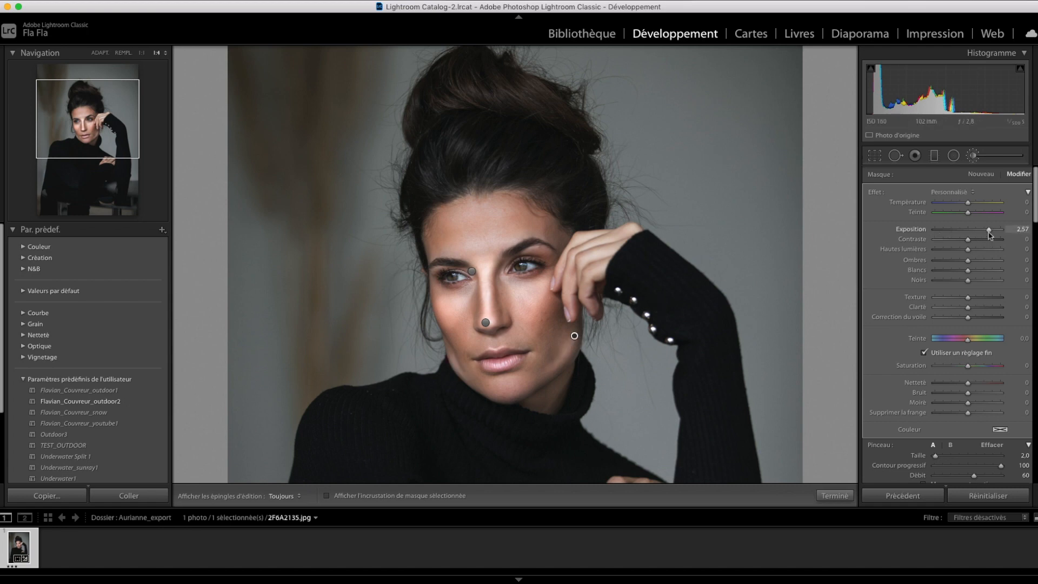
click(485, 323)
mouse_move(989, 230)
mouse_down()
mouse_move(963, 232)
mouse_move(981, 236)
mouse_up()
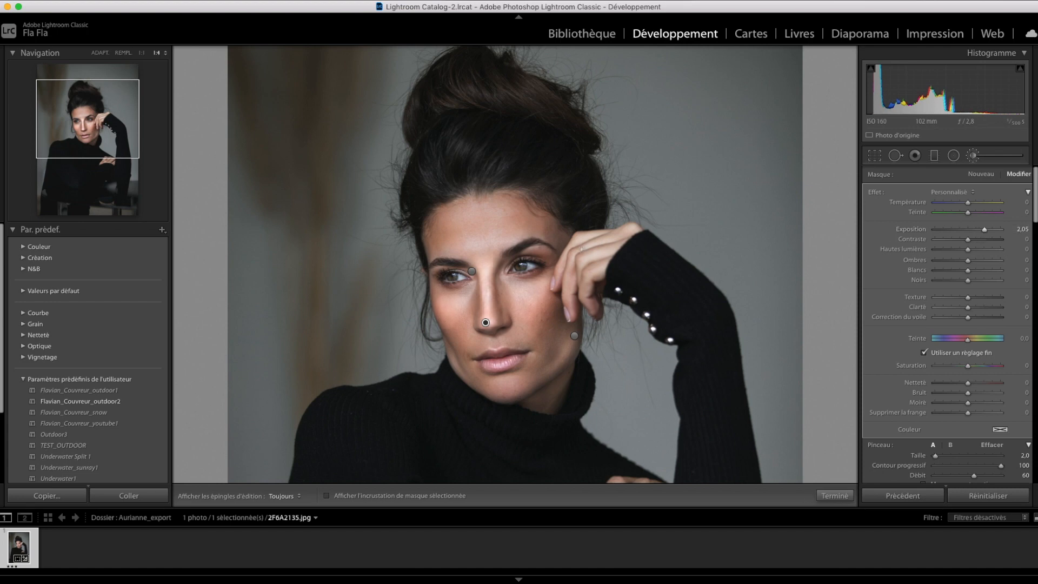
Step: Try deleting the highlight mask pinned on the nose twice, undoing each deletion to compare the face with and without it
click(472, 271)
mouse_move(472, 272)
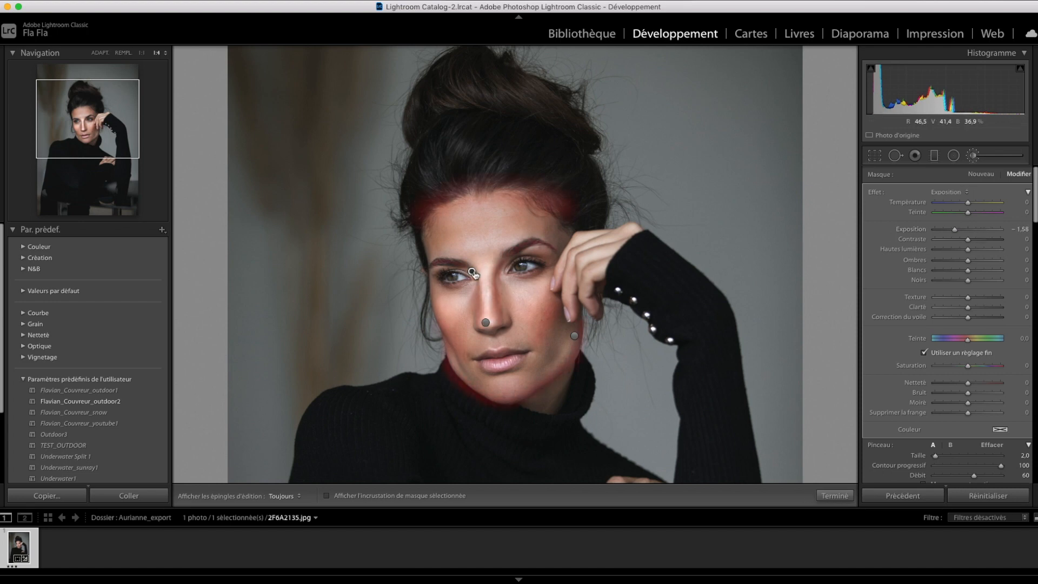
click(485, 322)
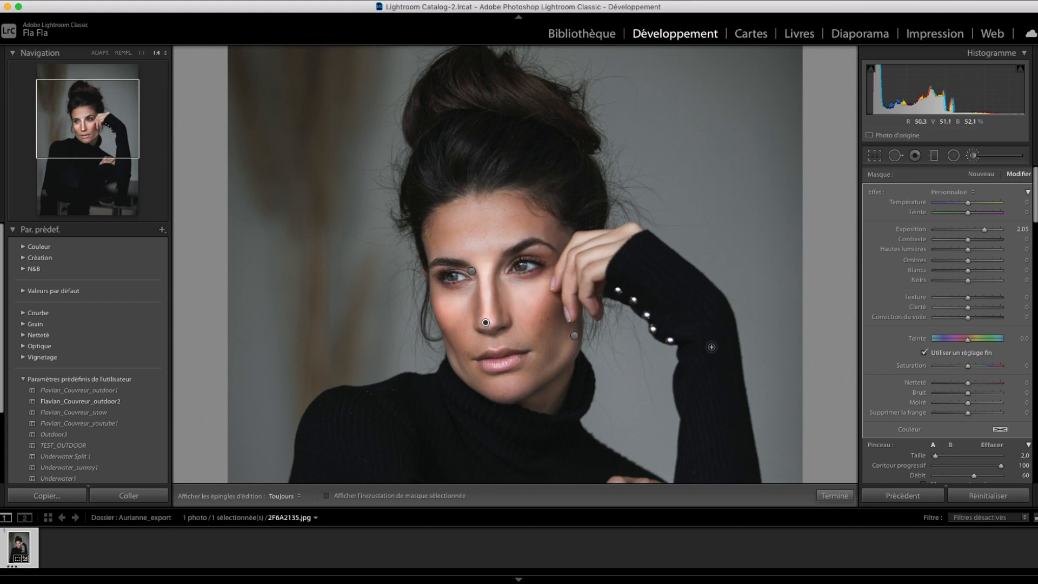
key(Delete)
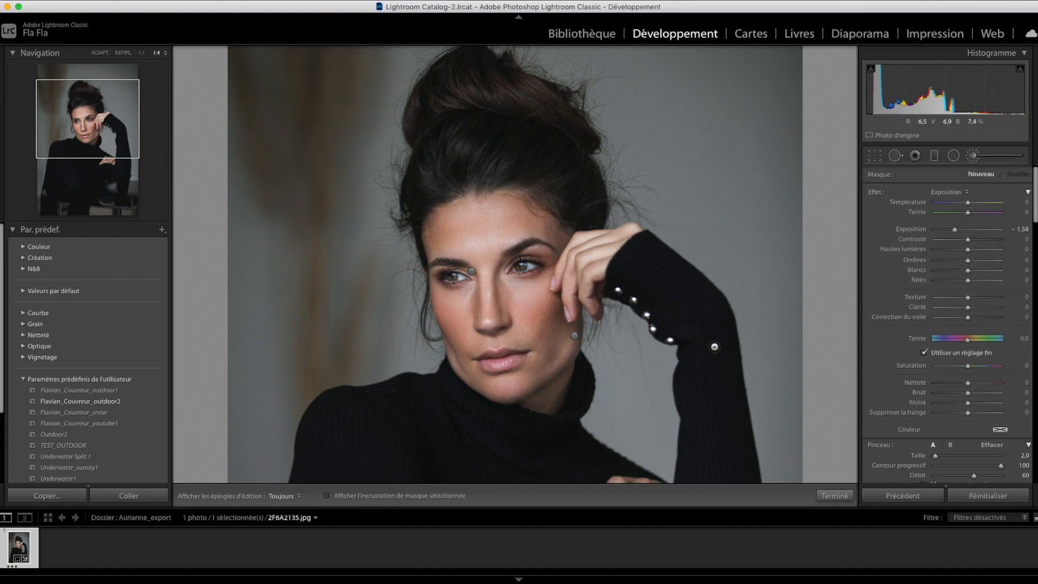
key(super+z)
key(Delete)
key(super+z)
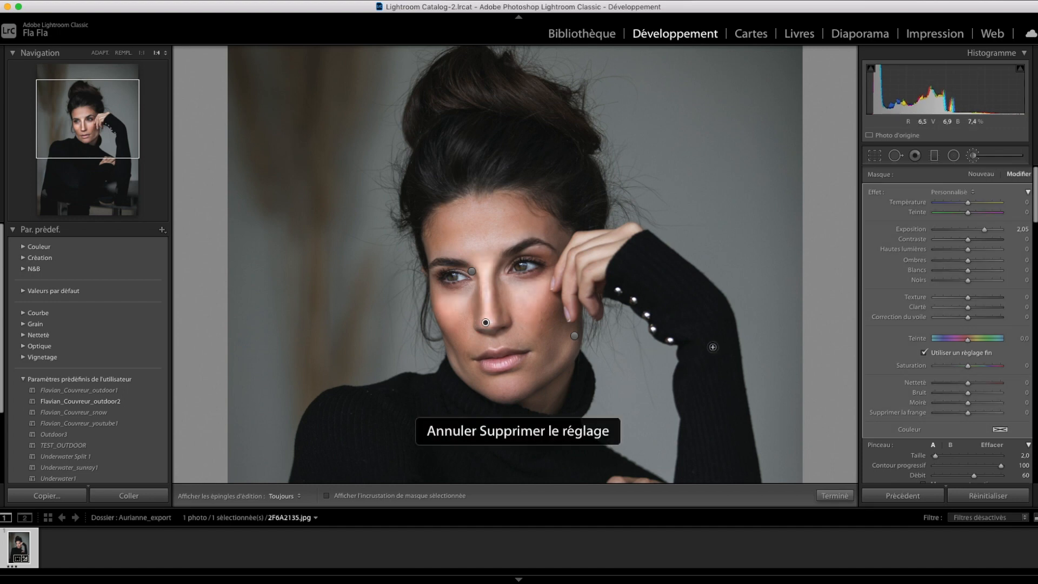
Step: Try deleting the shadow mask pinned by the inner eye corner twice, undoing each deletion to compare its effect
click(473, 272)
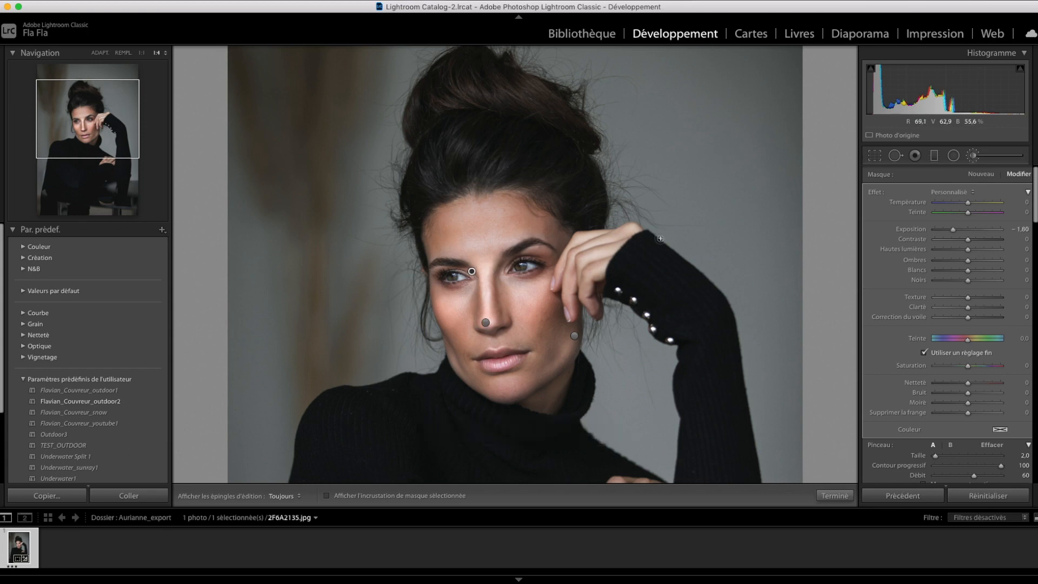
key(Delete)
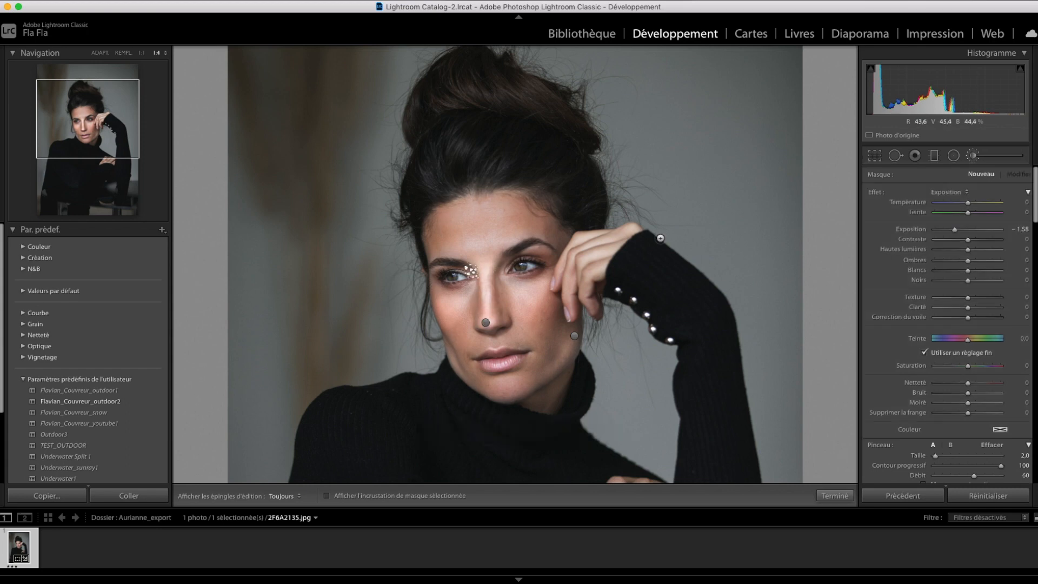
key(super+z)
key(Delete)
key(super+z)
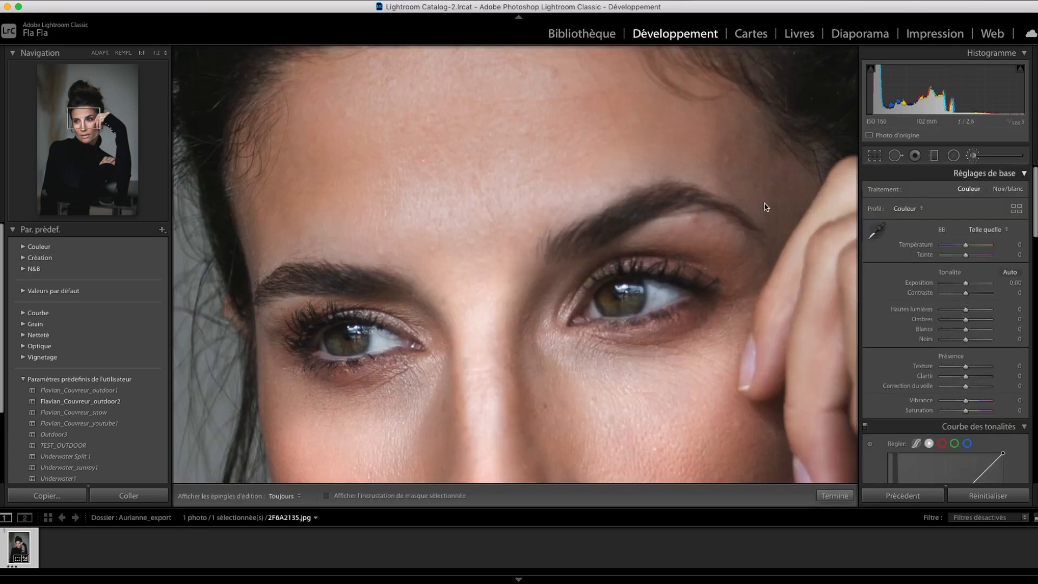
Step: Brighten the skin just below the eyebrow arch with a new size 5 brush mask and set its exposure to 2.47
key(k)
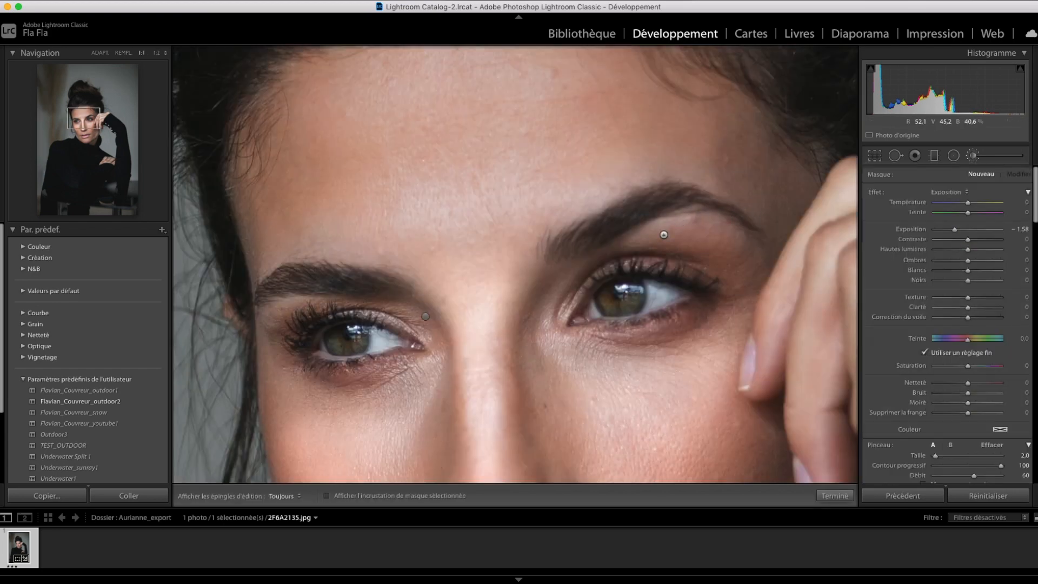
drag(955, 229, 976, 231)
scroll(657, 227, up, 1)
key(h)
mouse_move(655, 225)
mouse_down()
mouse_move(735, 227)
mouse_move(671, 222)
mouse_up()
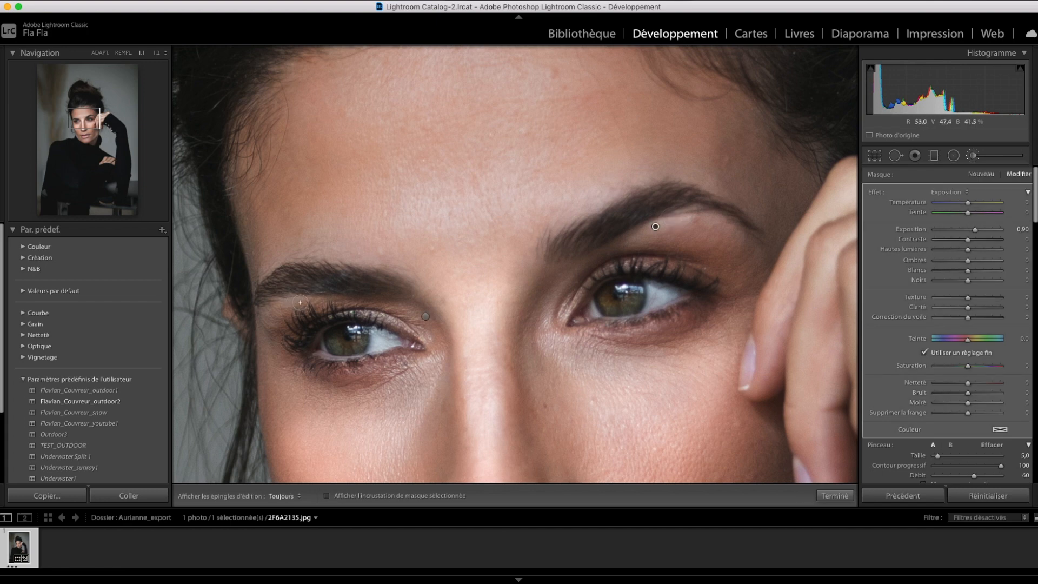
key(h)
drag(975, 230, 988, 234)
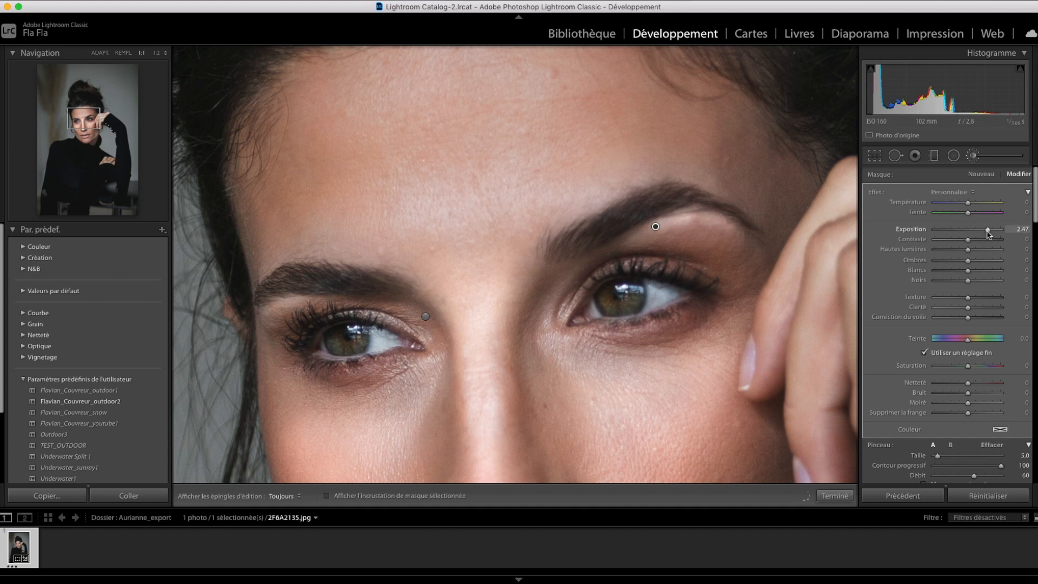
Step: Brighten the center of the chin with a new size 6 brush mask, raise its exposure slightly above 0.90, and close the brush
click(976, 156)
click(102, 53)
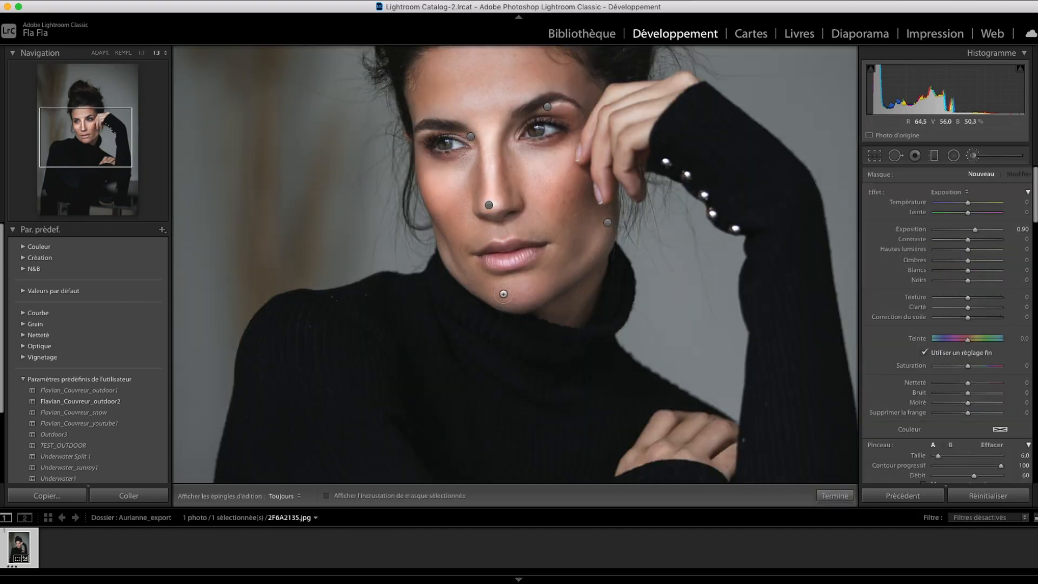
key(h)
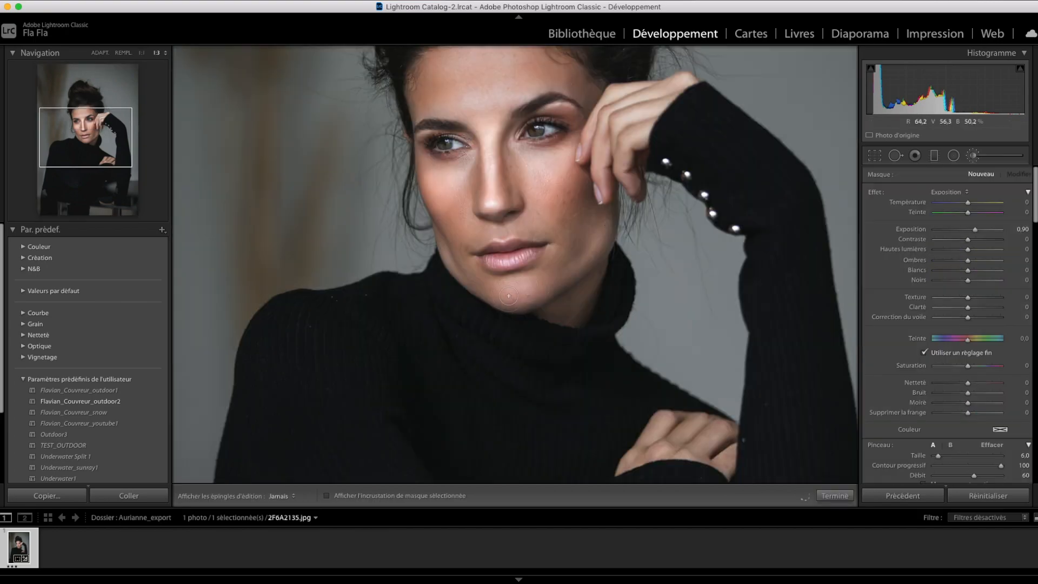
key(h)
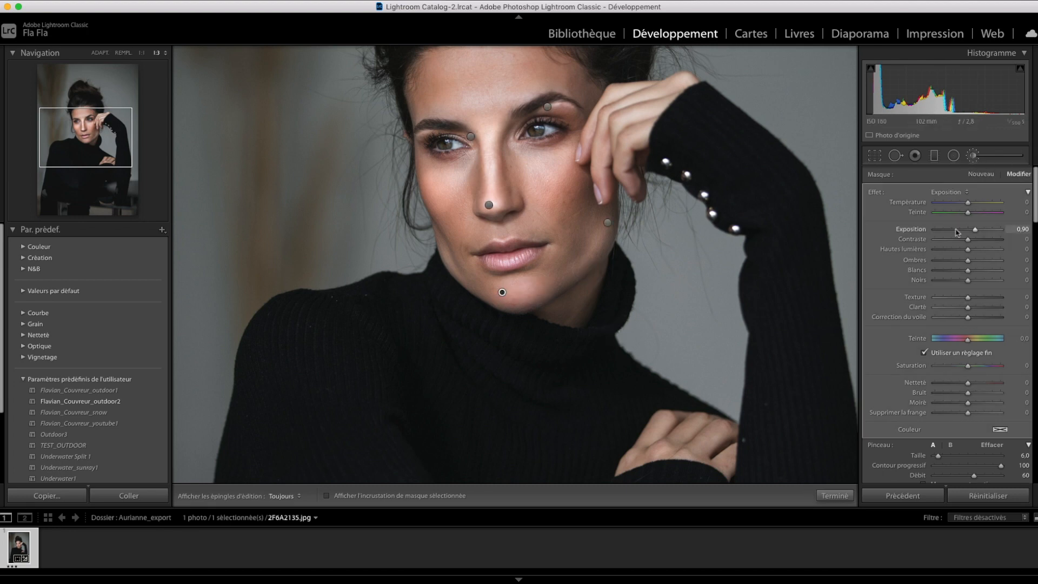
drag(976, 231, 981, 232)
key(k)
Step: Examine the retouched portrait and compare its before and after versions side by side, including a close view of the face
scroll(346, 321, up, 3)
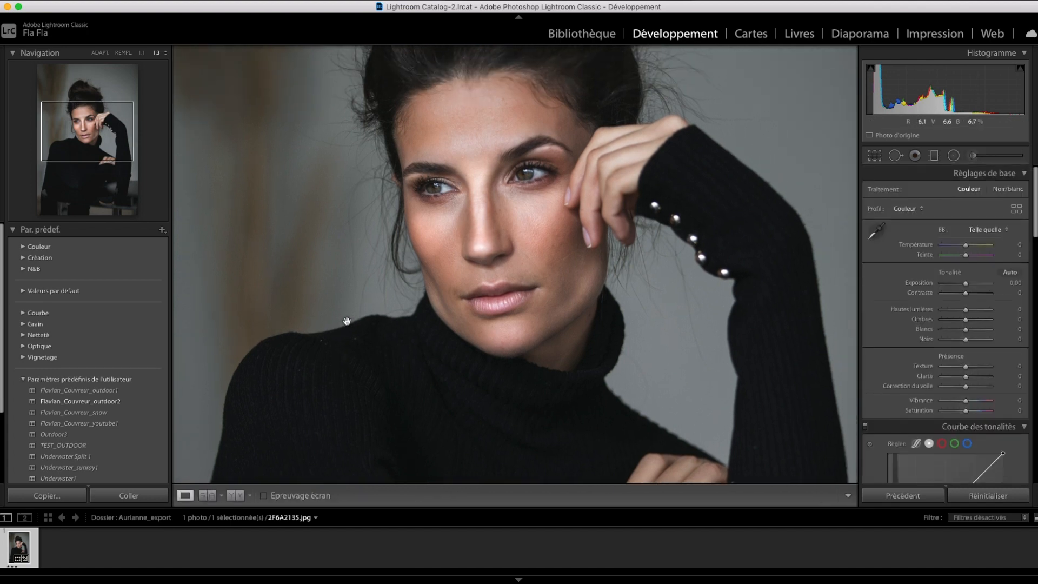
scroll(346, 321, up, 2)
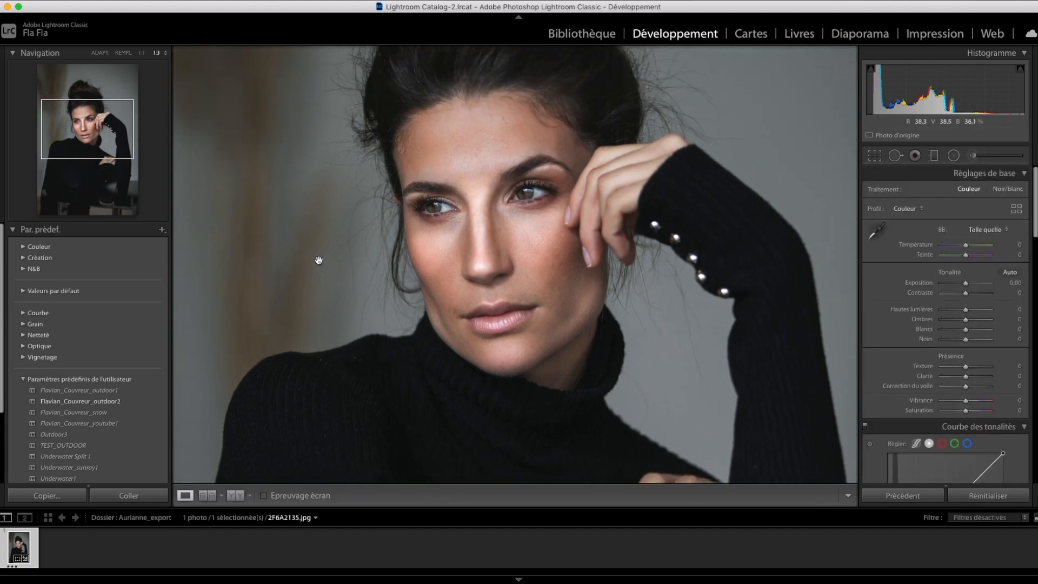
key(super+minus)
scroll(319, 260, up, 1)
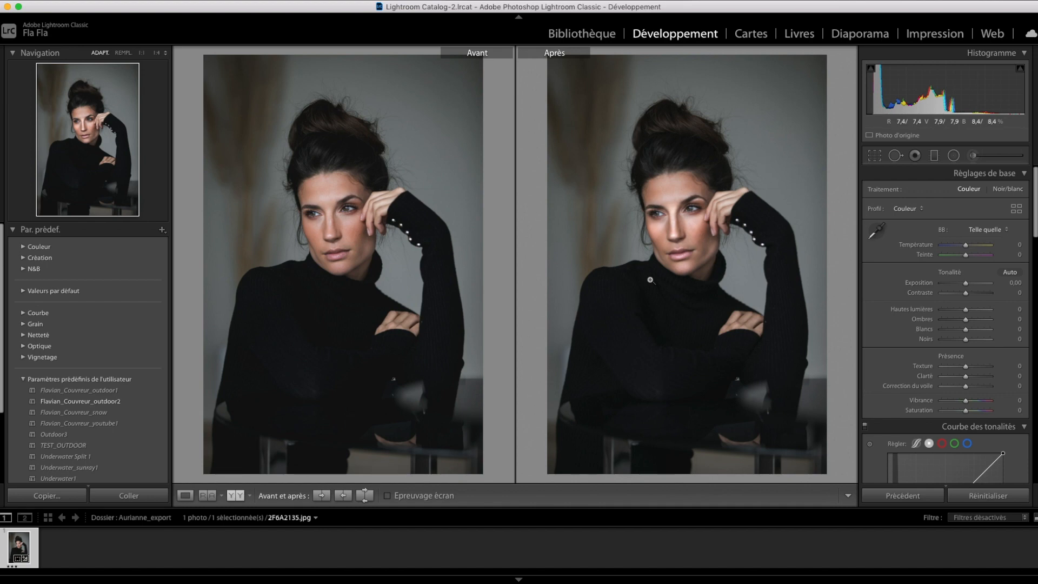
click(650, 280)
scroll(649, 279, up, 5)
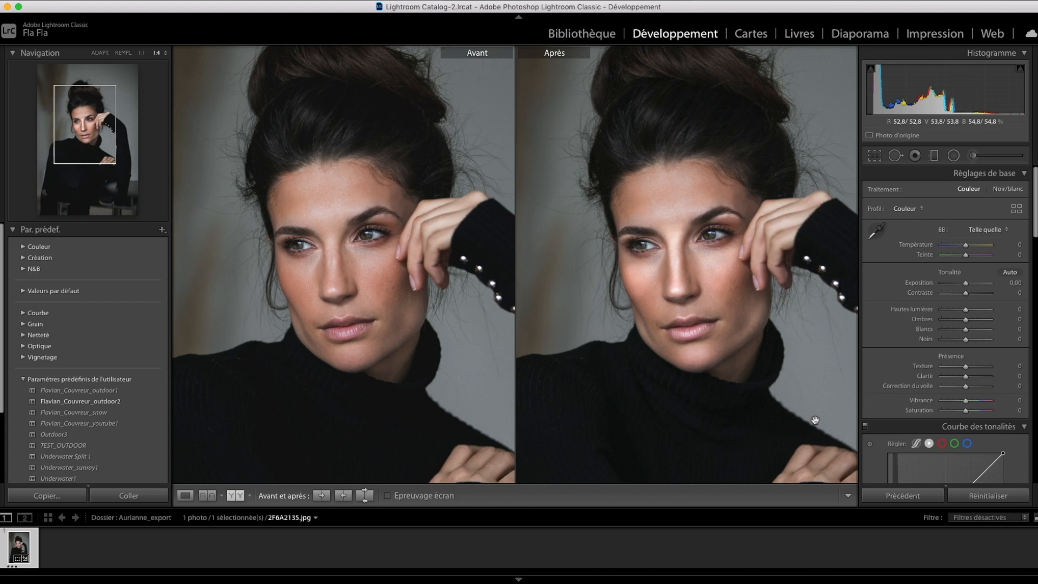
scroll(815, 420, down, 1)
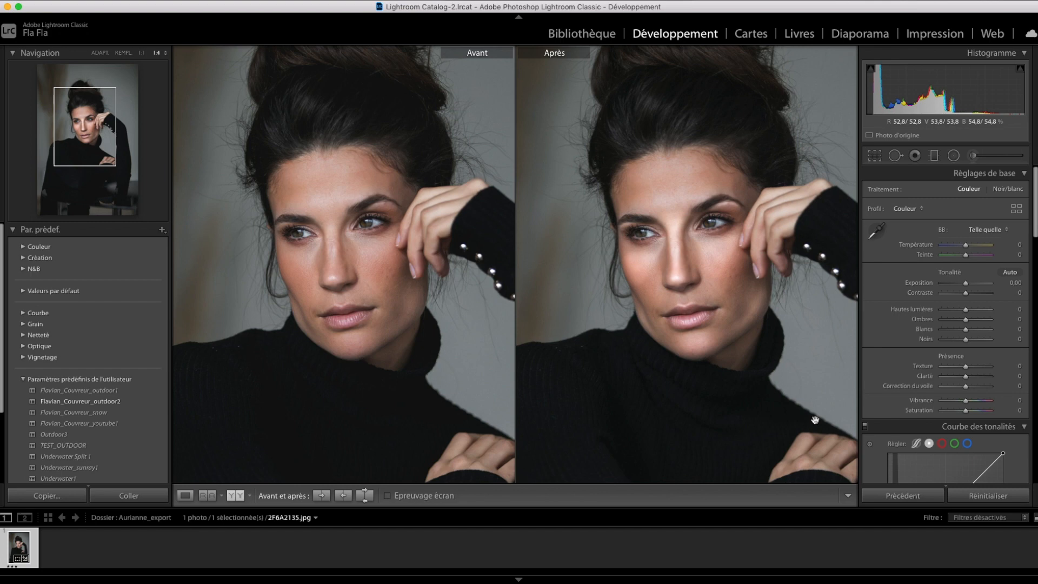